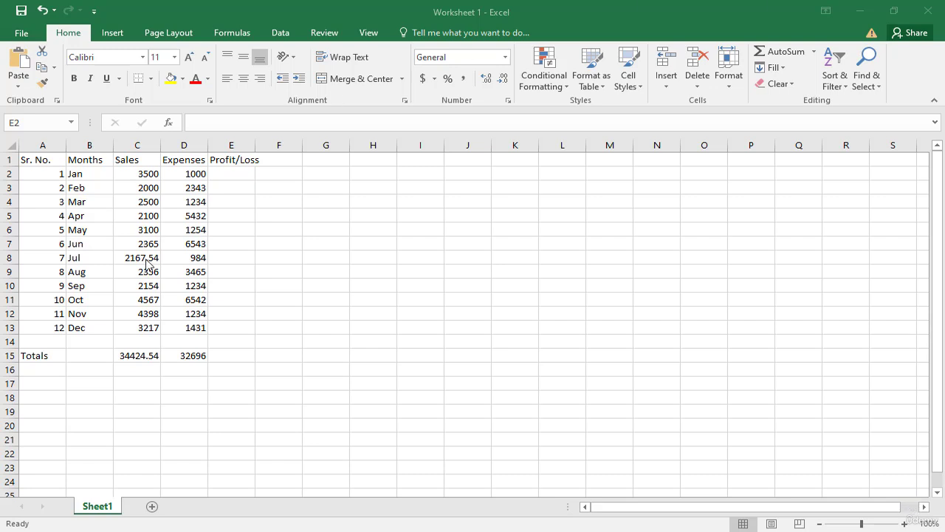
Calculate January's profit/loss in E2 by subtracting expenses from sales with the formula =C2-D2
{"action": "left_click", "coordinate": [234, 175]}
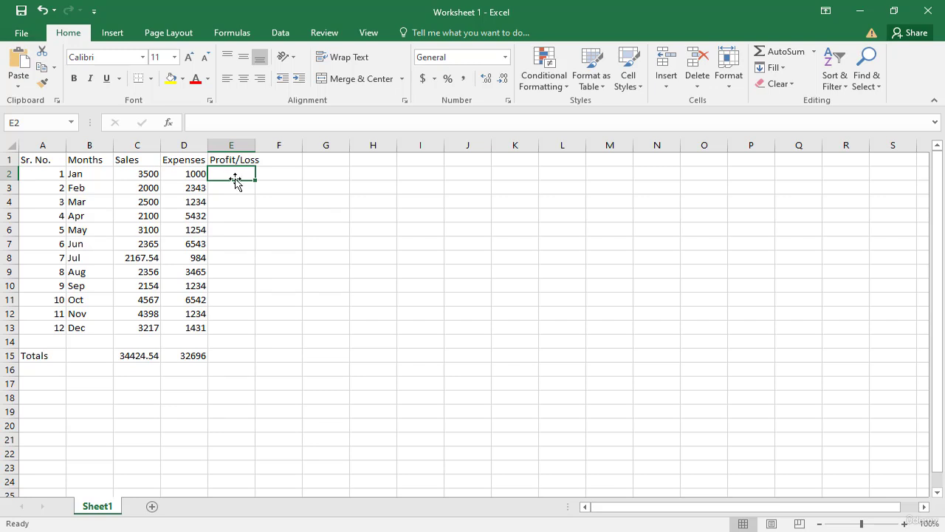
{"action": "type", "text": "="}
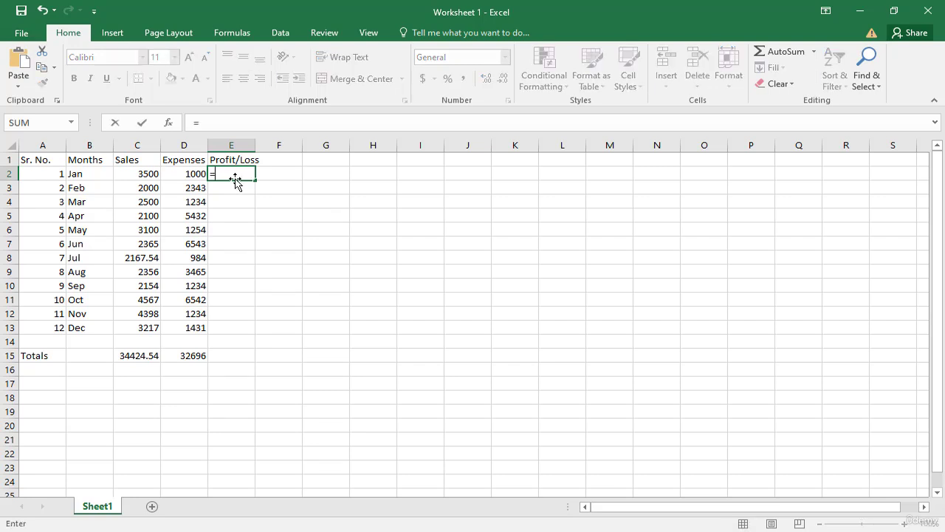
{"action": "left_click", "coordinate": [138, 174]}
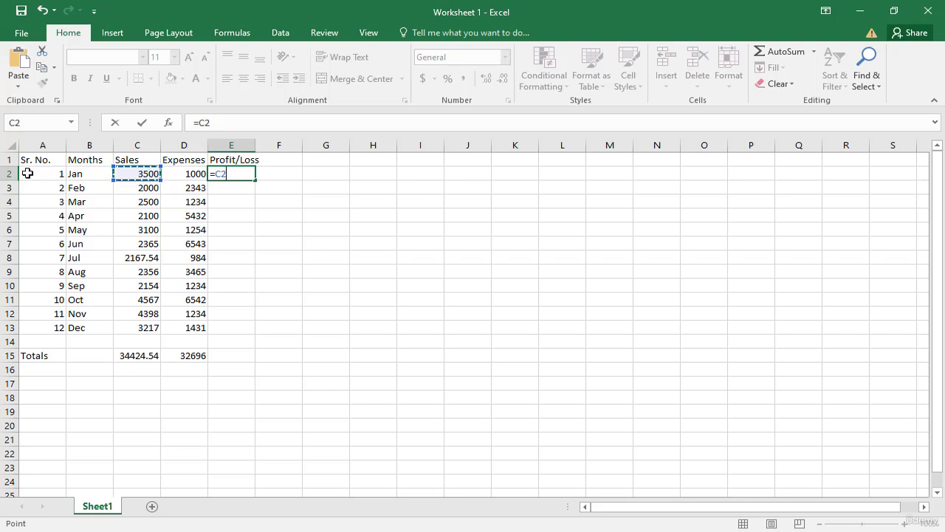
{"action": "type", "text": "-"}
{"action": "left_click", "coordinate": [184, 173]}
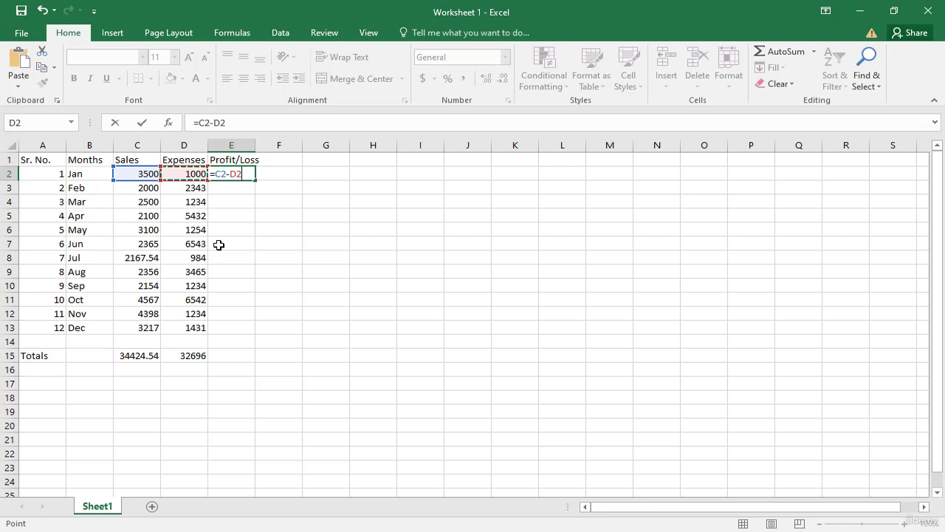
{"action": "key", "text": "Return"}
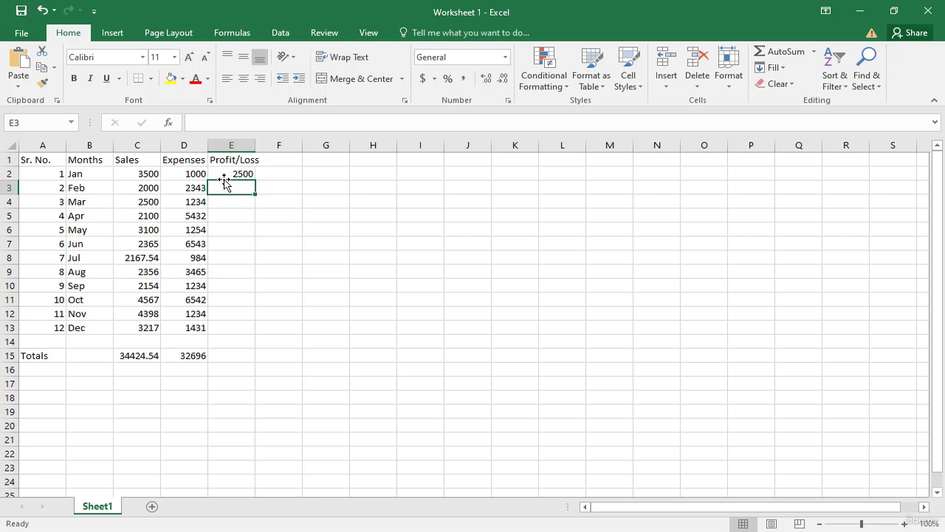
Calculate February's profit/loss in E3 with the formula =C3-D3
{"action": "type", "text": "="}
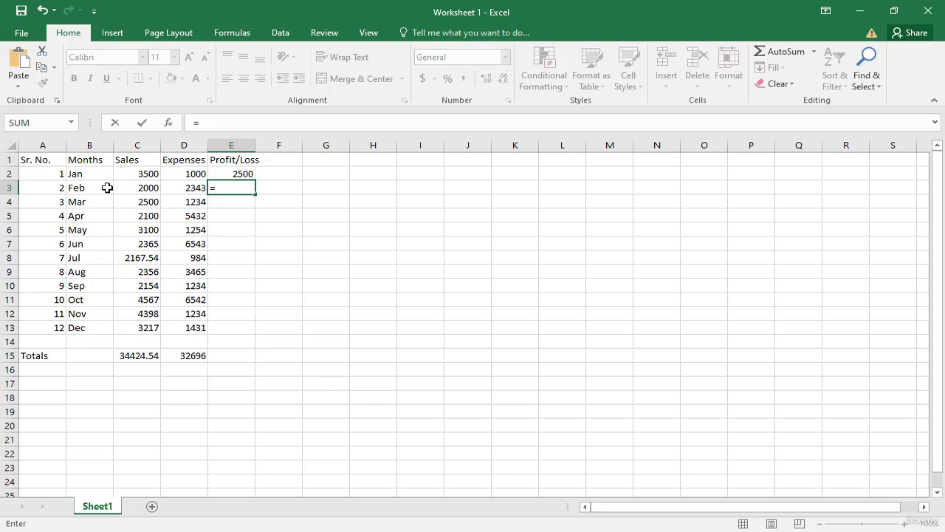
{"action": "left_click", "coordinate": [128, 188]}
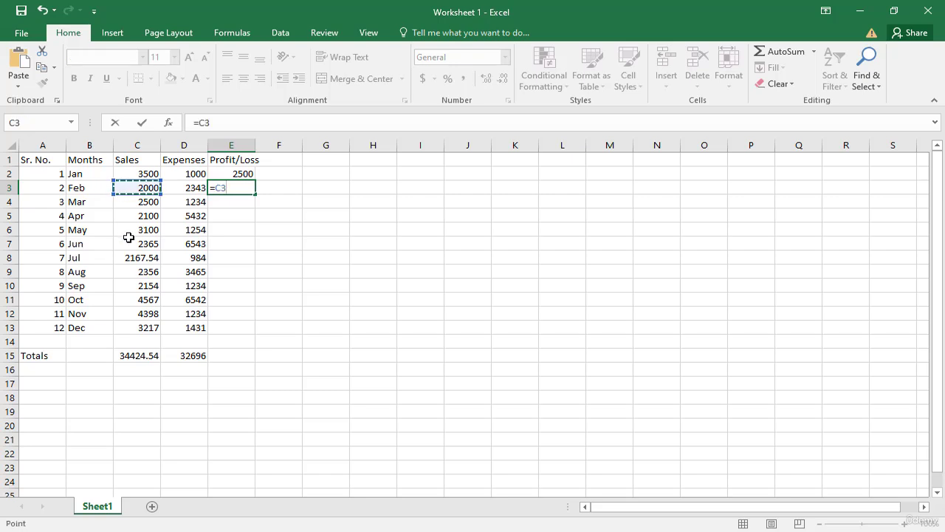
{"action": "type", "text": "-"}
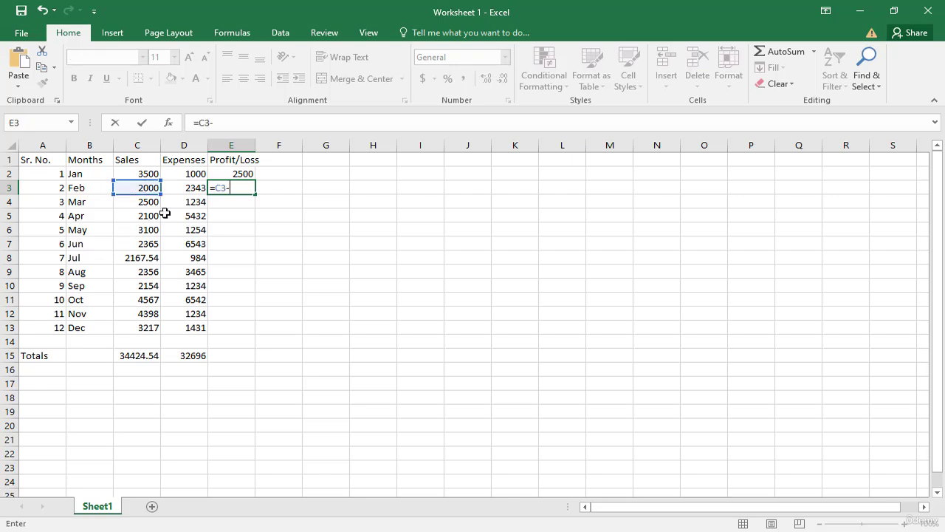
{"action": "left_click", "coordinate": [187, 191]}
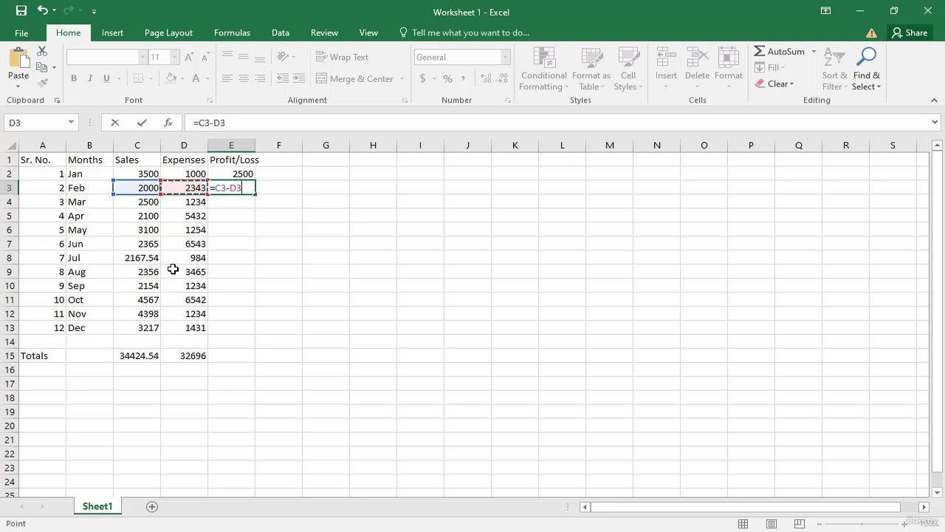
{"action": "key", "text": "Return"}
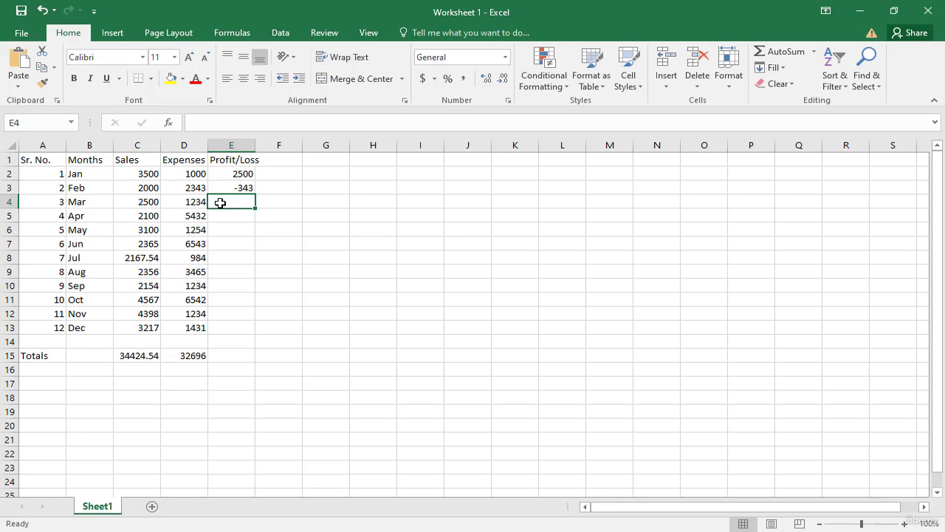
Calculate March's profit/loss in E4 with the formula =C4-D4
{"action": "type", "text": "="}
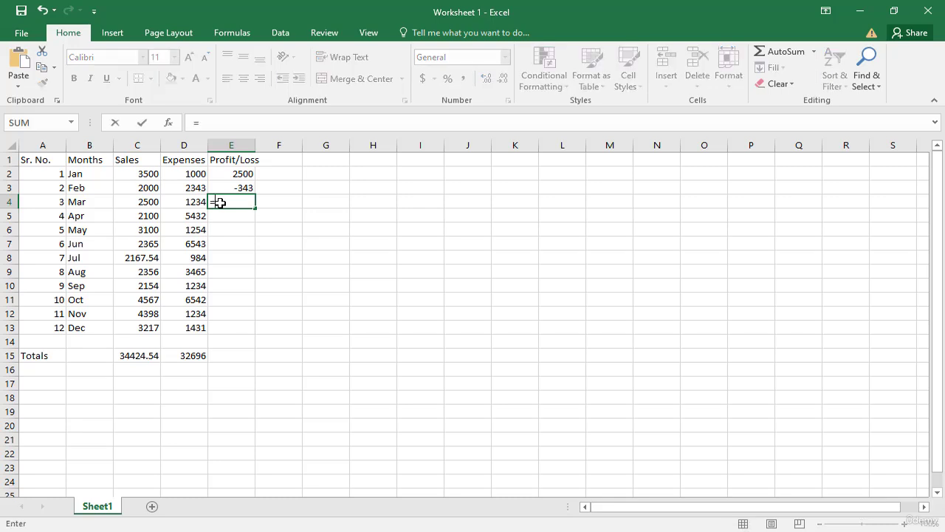
{"action": "left_click", "coordinate": [135, 199]}
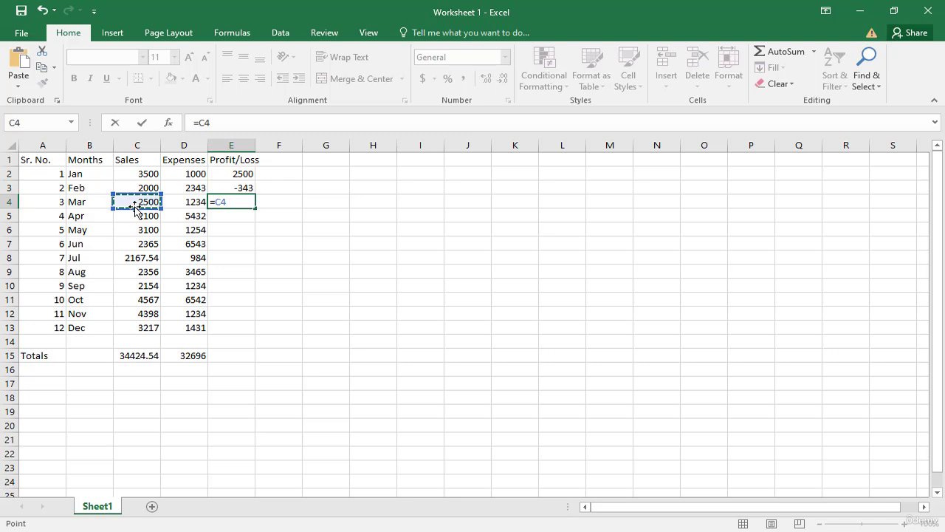
{"action": "type", "text": "-"}
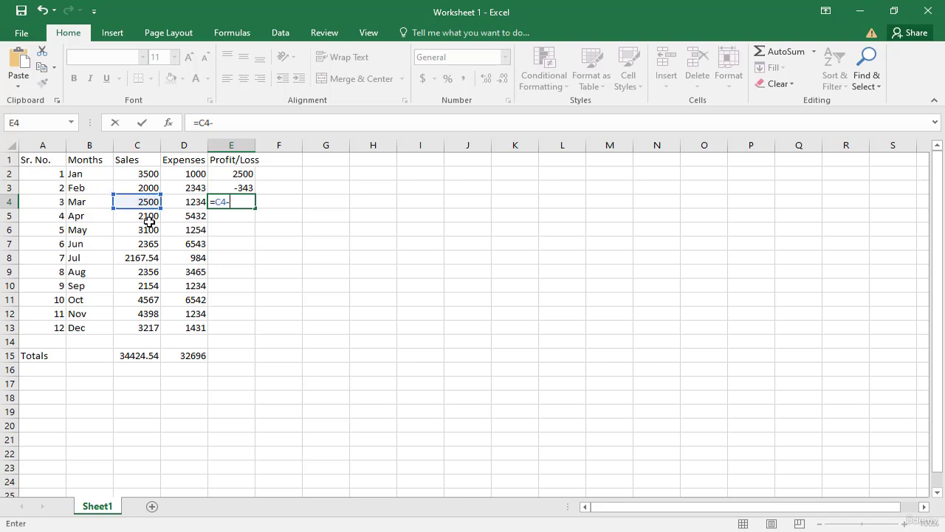
{"action": "left_click", "coordinate": [185, 201]}
{"action": "key", "text": "Return"}
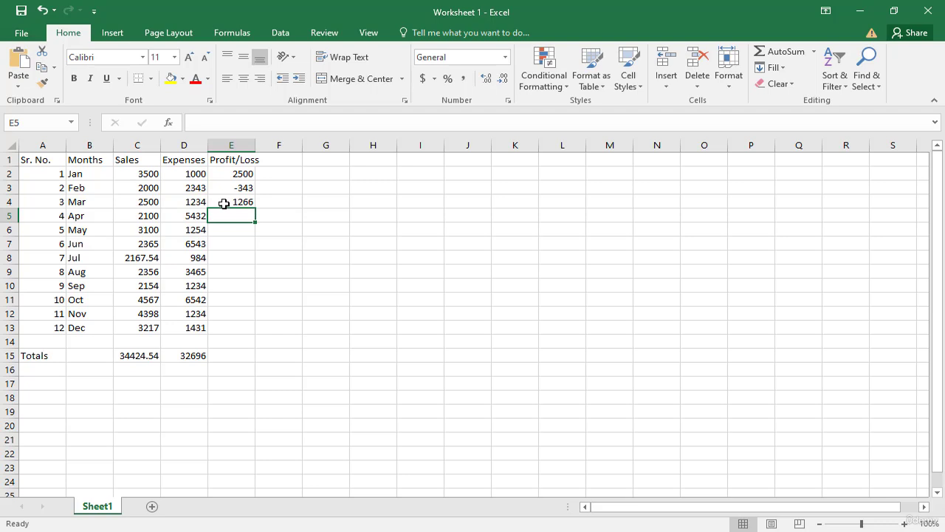
Calculate April's profit/loss in E5 with the formula =C5-D5
{"action": "type", "text": "="}
{"action": "left_click", "coordinate": [150, 218]}
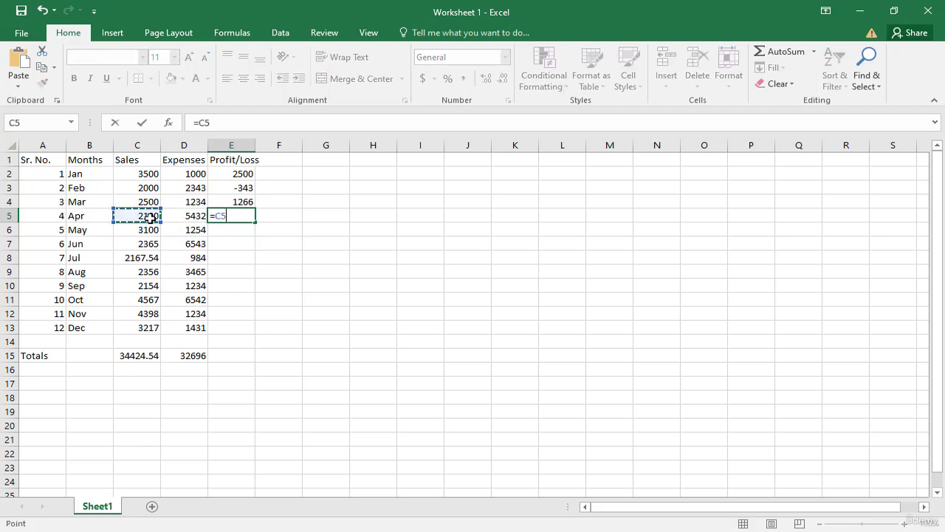
{"action": "type", "text": "-"}
{"action": "left_click", "coordinate": [190, 212]}
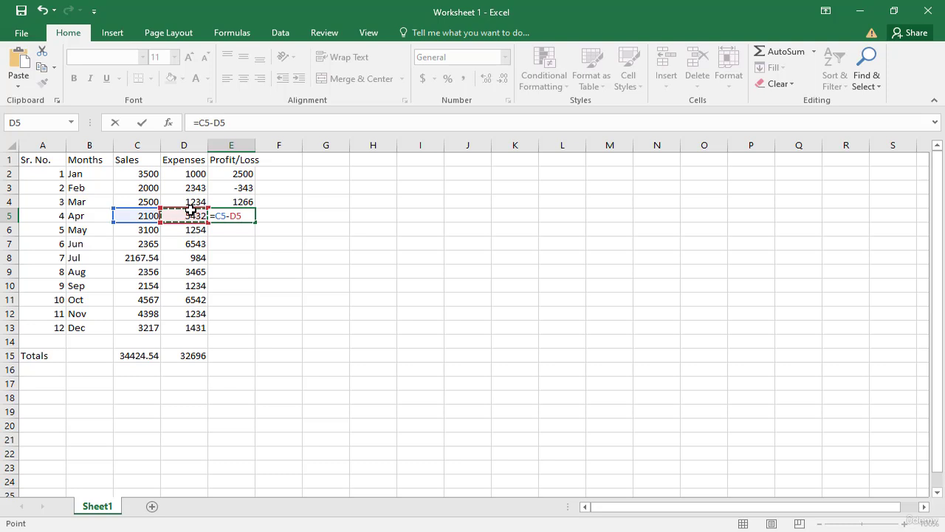
{"action": "key", "text": "Return"}
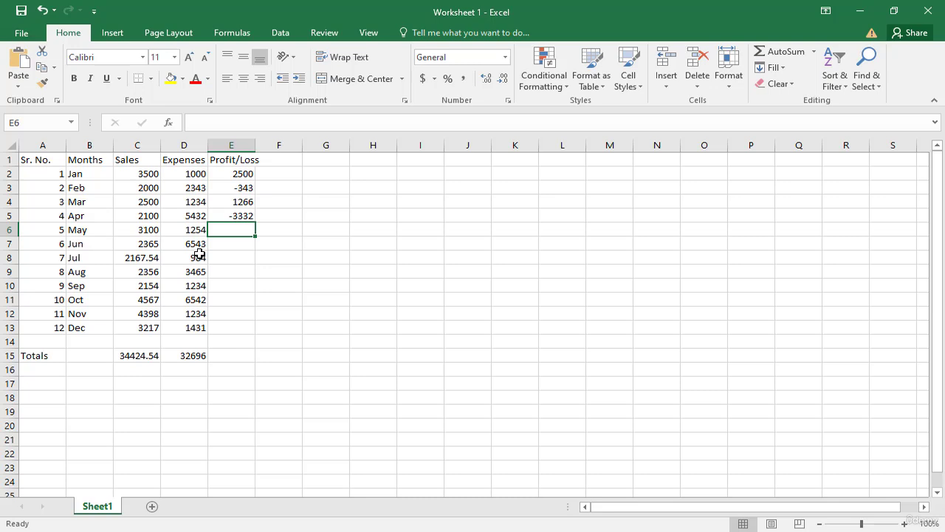
Copy April's profit/loss formula from E5 into E6:E13 for the months May to December
{"action": "left_click", "coordinate": [235, 214]}
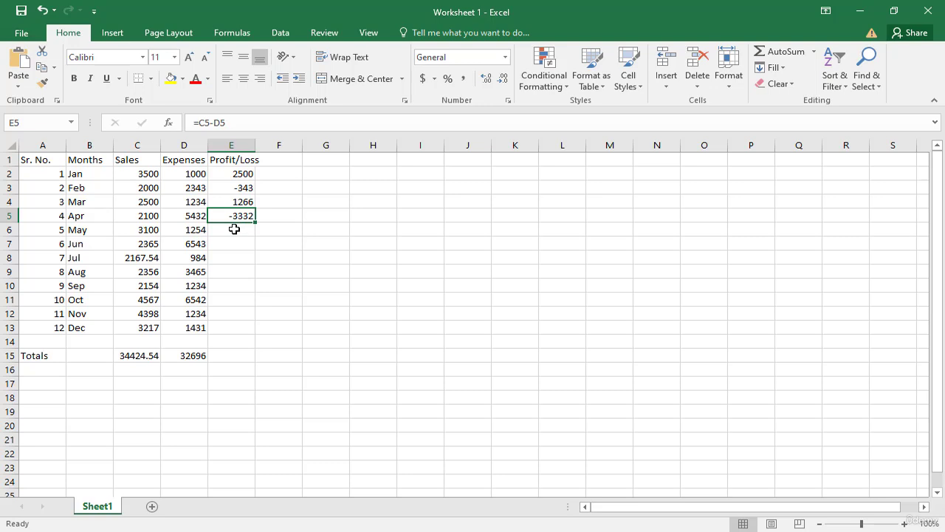
{"action": "key", "text": "ctrl+c"}
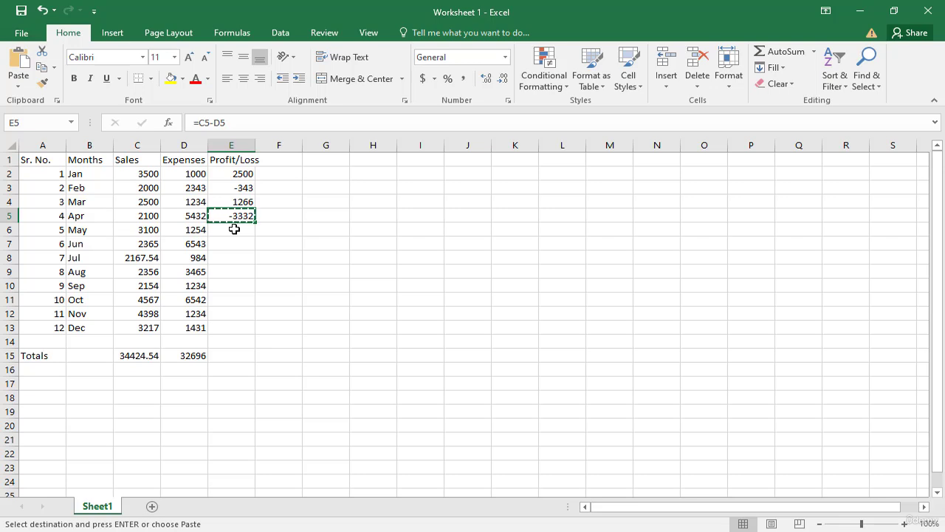
{"action": "key", "text": "Escape"}
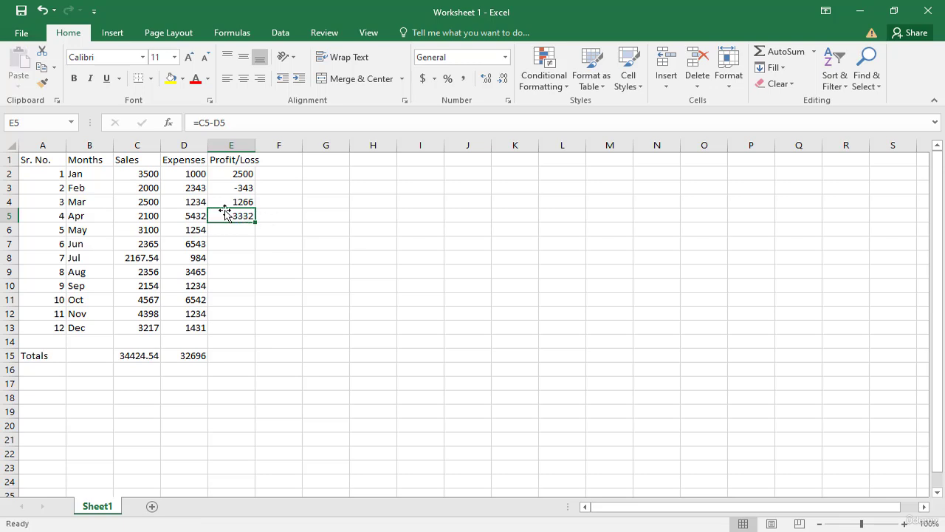
{"action": "left_click", "coordinate": [42, 71]}
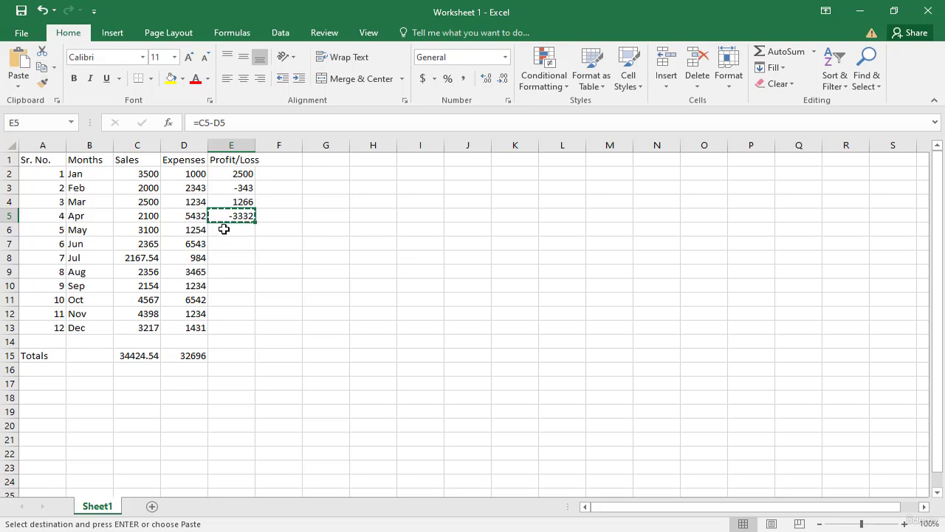
{"action": "left_click_drag", "start_coordinate": [223, 230], "coordinate": [211, 328]}
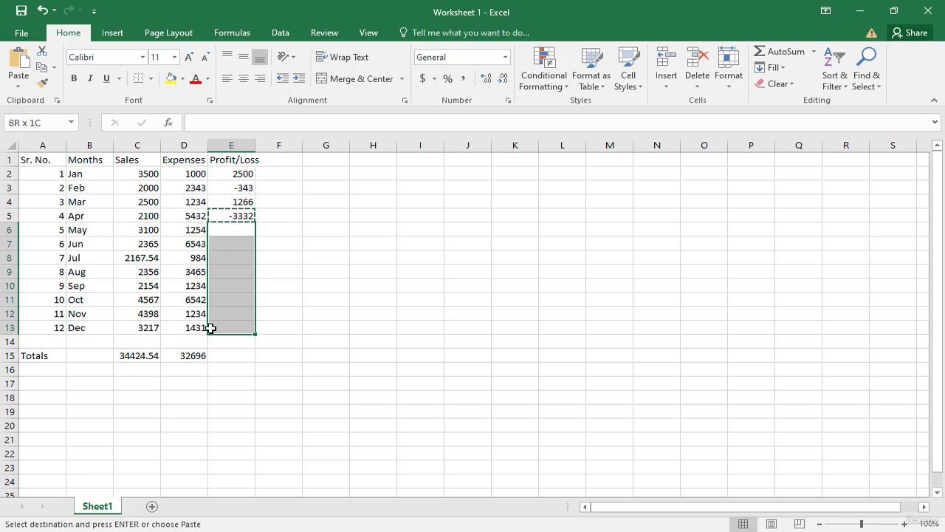
{"action": "left_click_drag", "start_coordinate": [211, 328], "coordinate": [211, 328]}
{"action": "key", "text": "ctrl+v"}
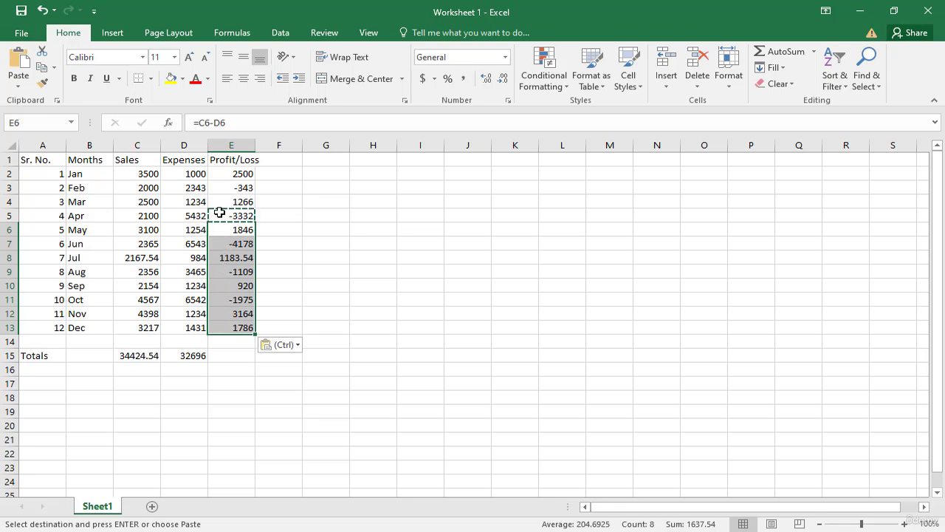
{"action": "left_click", "coordinate": [235, 285]}
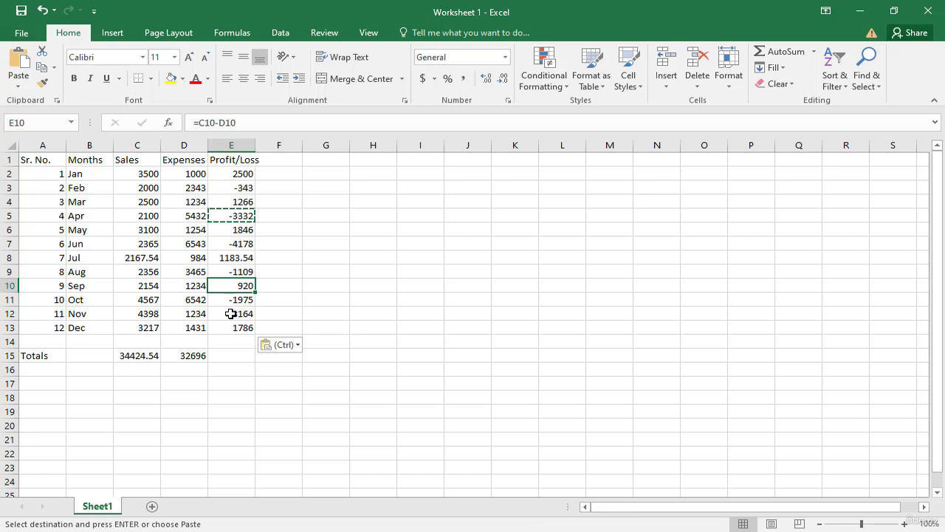
{"action": "key", "text": "Escape"}
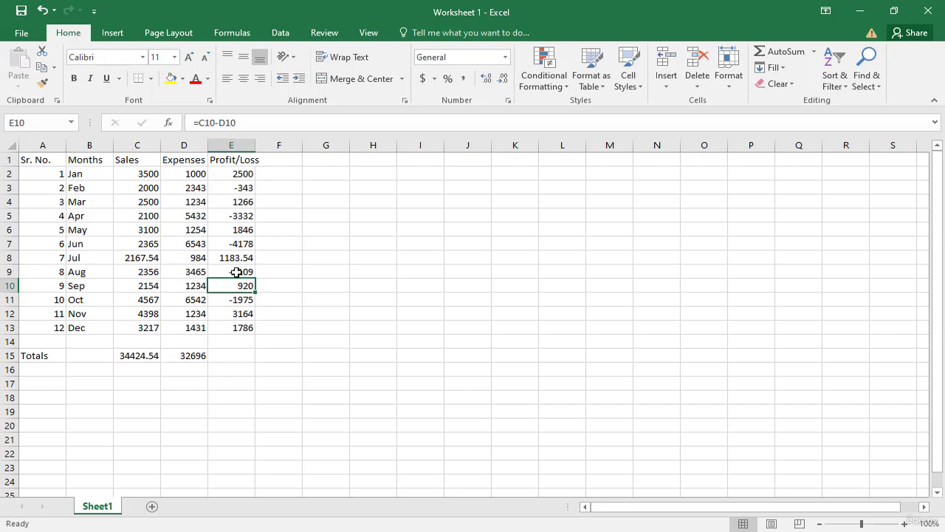
{"action": "left_click", "coordinate": [239, 325]}
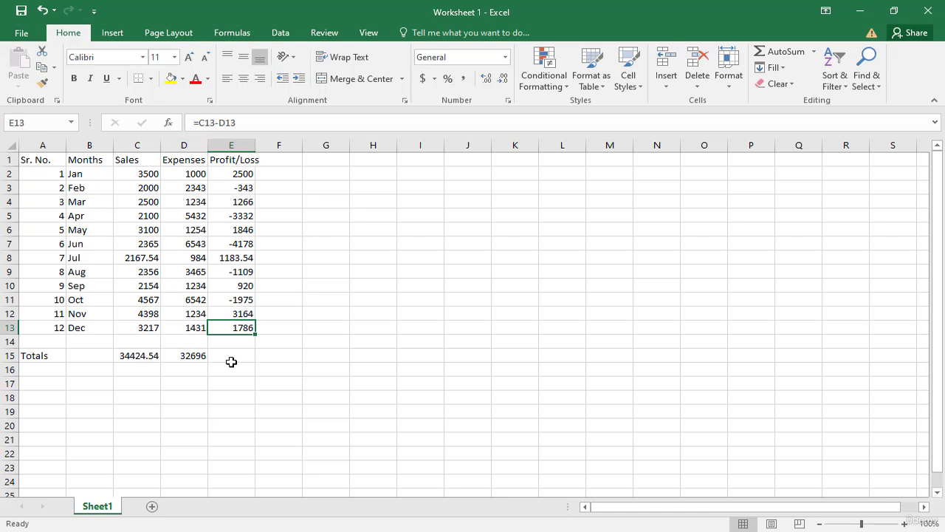
Check the Expenses total formula in D15 and copy it into E15 to total the Profit/Loss column
{"action": "left_click", "coordinate": [187, 356]}
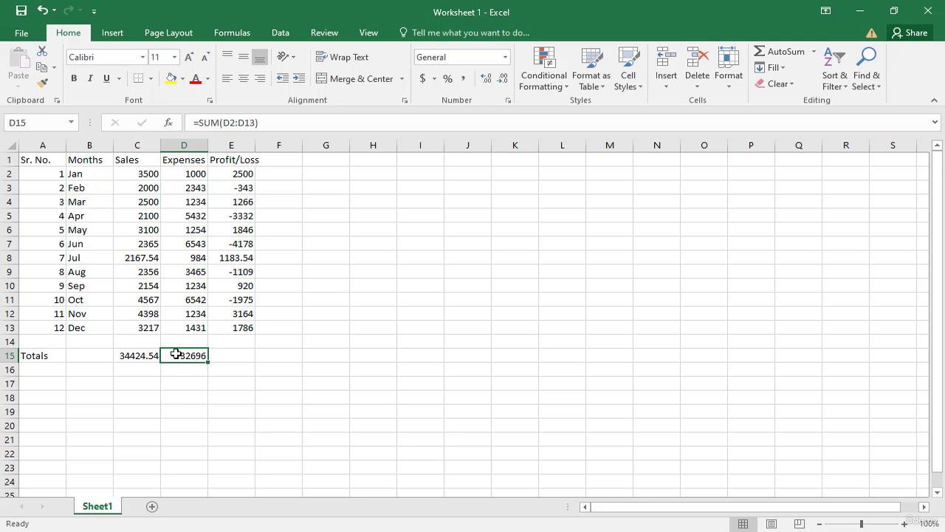
{"action": "double_click", "coordinate": [174, 355]}
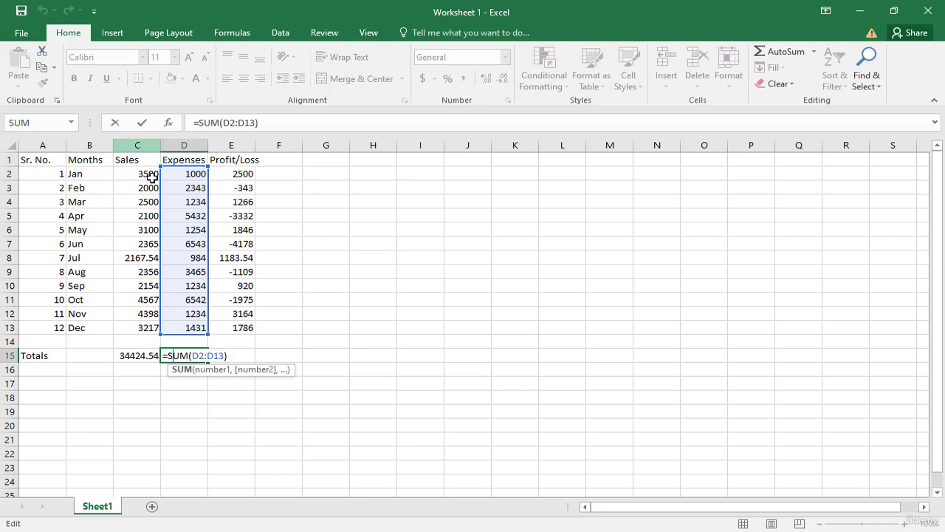
{"action": "key", "text": "Escape"}
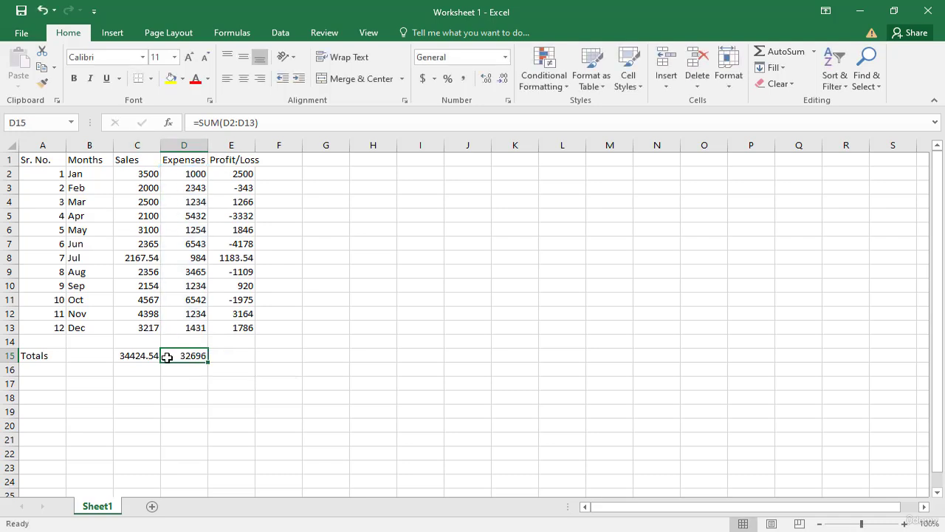
{"action": "left_click", "coordinate": [175, 380]}
{"action": "left_click", "coordinate": [185, 358]}
{"action": "key", "text": "ctrl+c"}
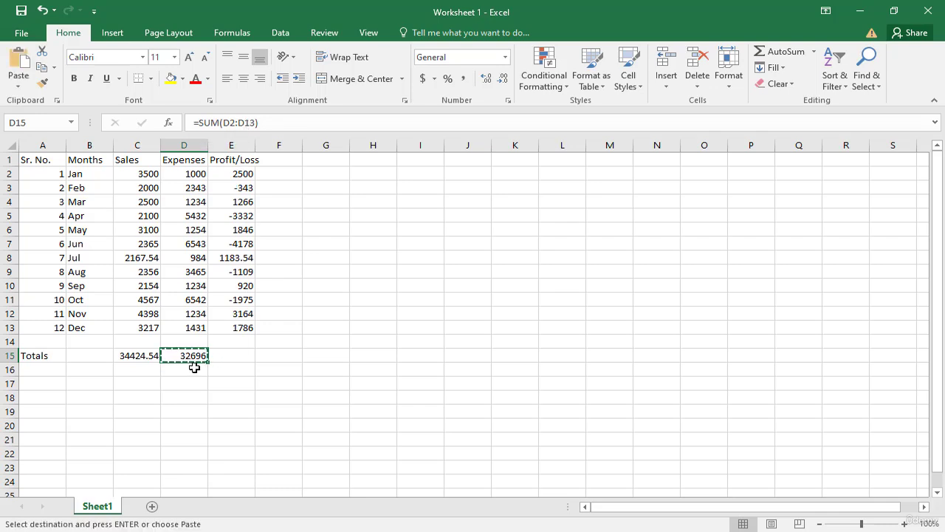
{"action": "left_click", "coordinate": [237, 356]}
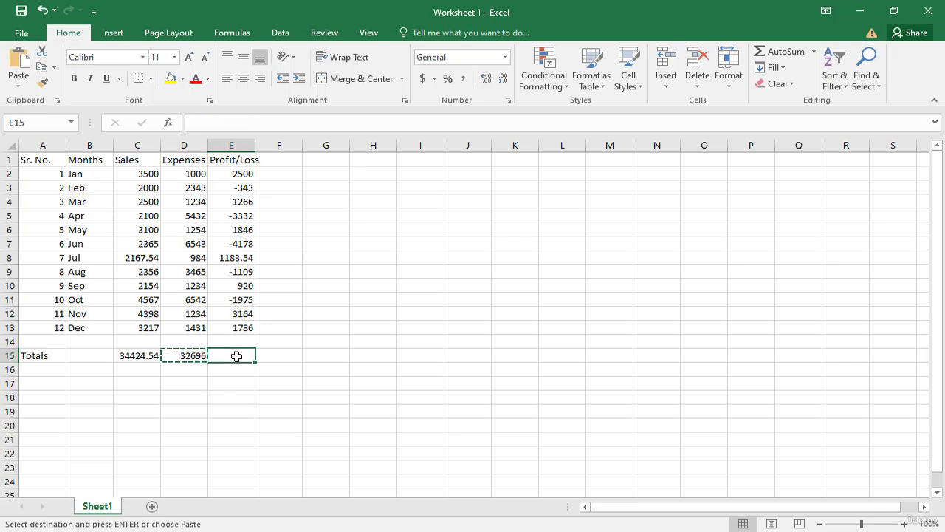
{"action": "key", "text": "ctrl+v"}
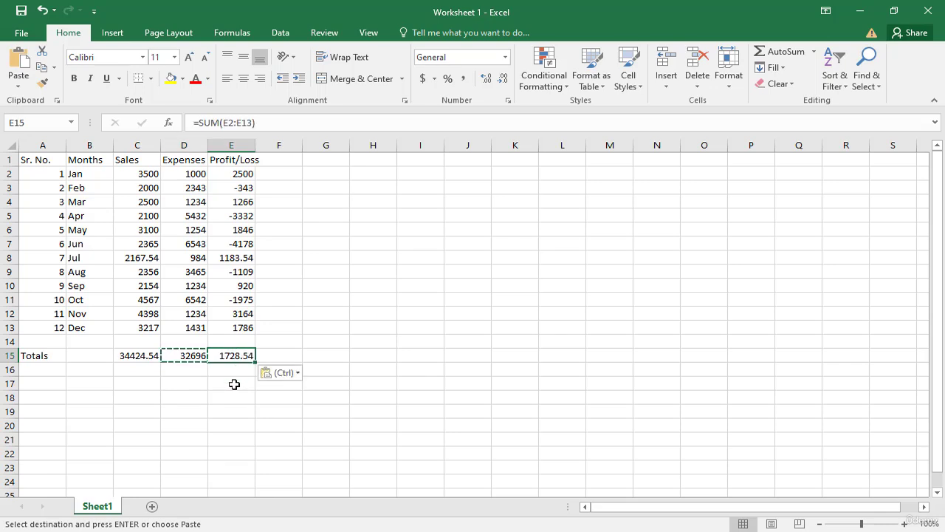
{"action": "key", "text": "Escape"}
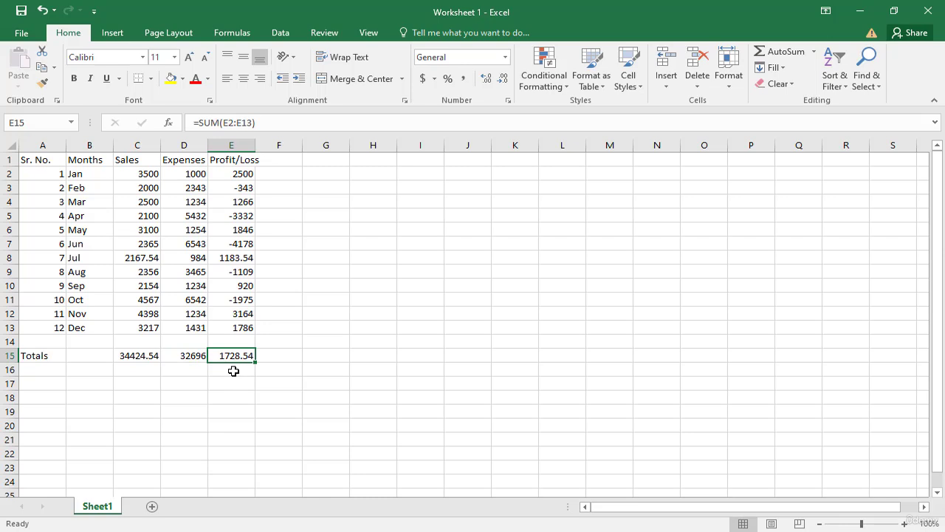